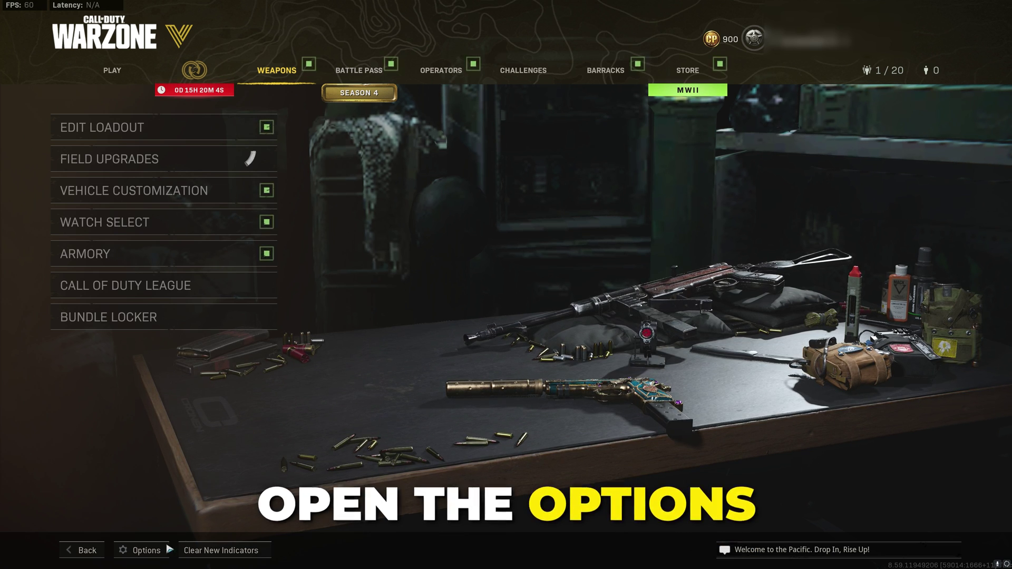
Step: Bring up Warzone's Options on the Account tab to show the online and network settings
{"action": "left_click", "coordinate": [140, 550]}
{"action": "left_click", "coordinate": [611, 79]}
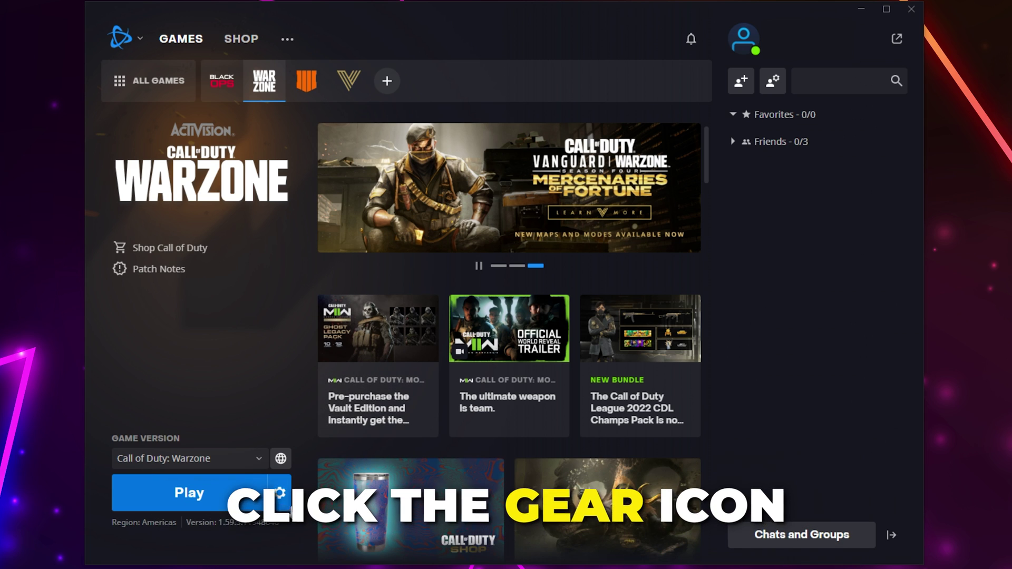
Step: Start a Battle.net Scan and Repair of the Warzone game files
{"action": "left_click", "coordinate": [281, 494]}
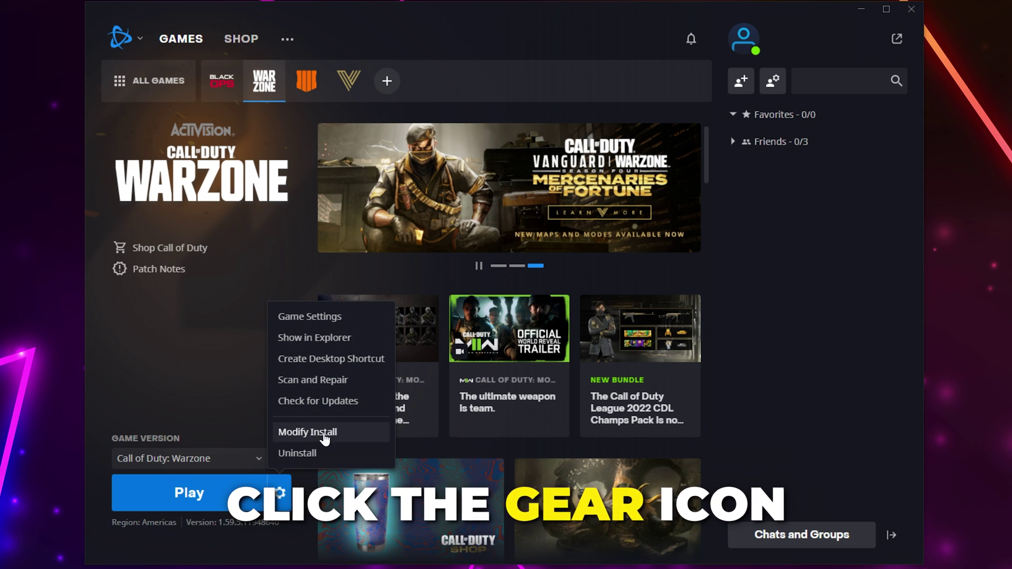
{"action": "left_click", "coordinate": [296, 384]}
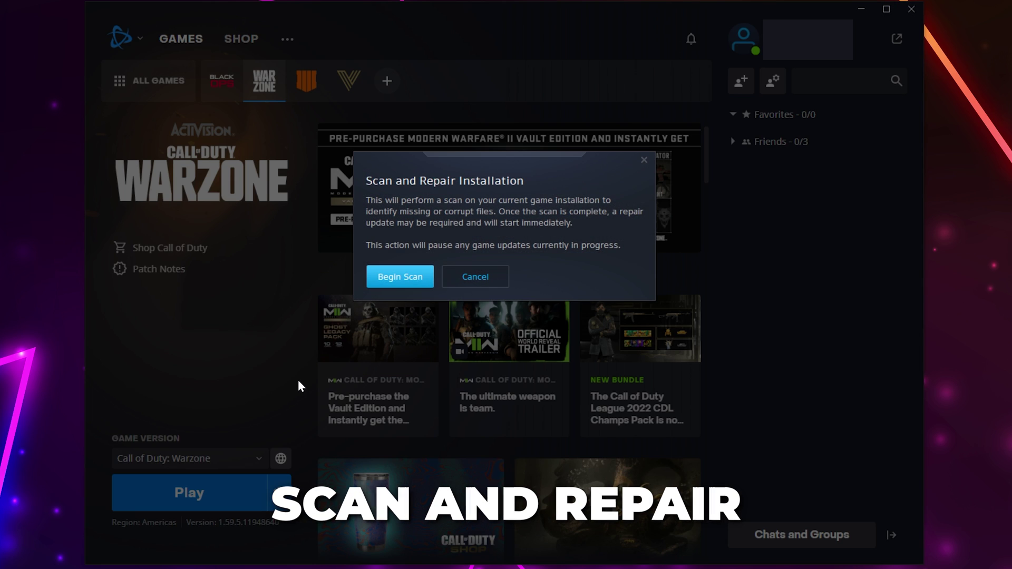
{"action": "left_click", "coordinate": [405, 282]}
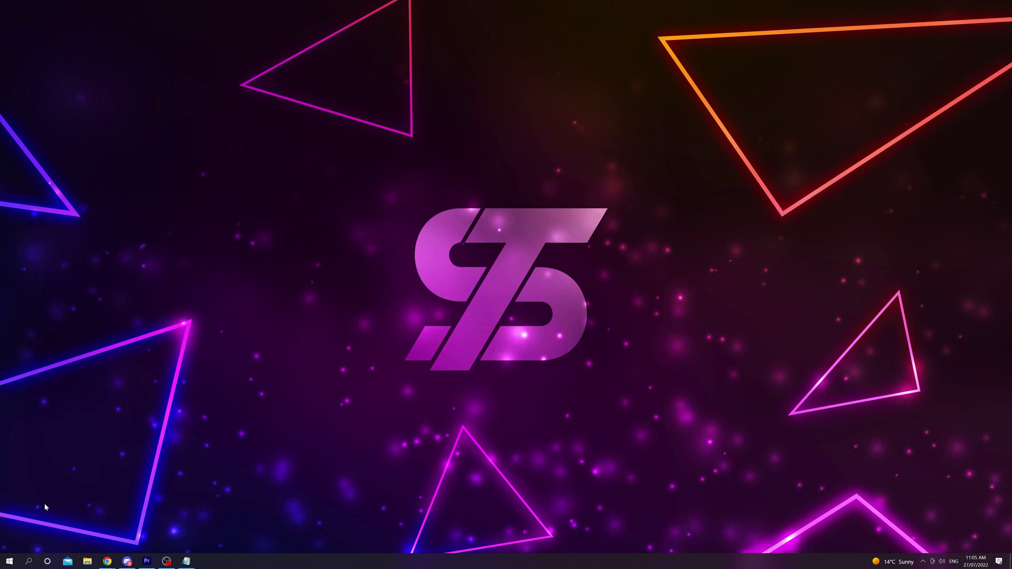
Step: Launch Command Prompt as administrator from a Start search for cmd
{"action": "left_click", "coordinate": [9, 562]}
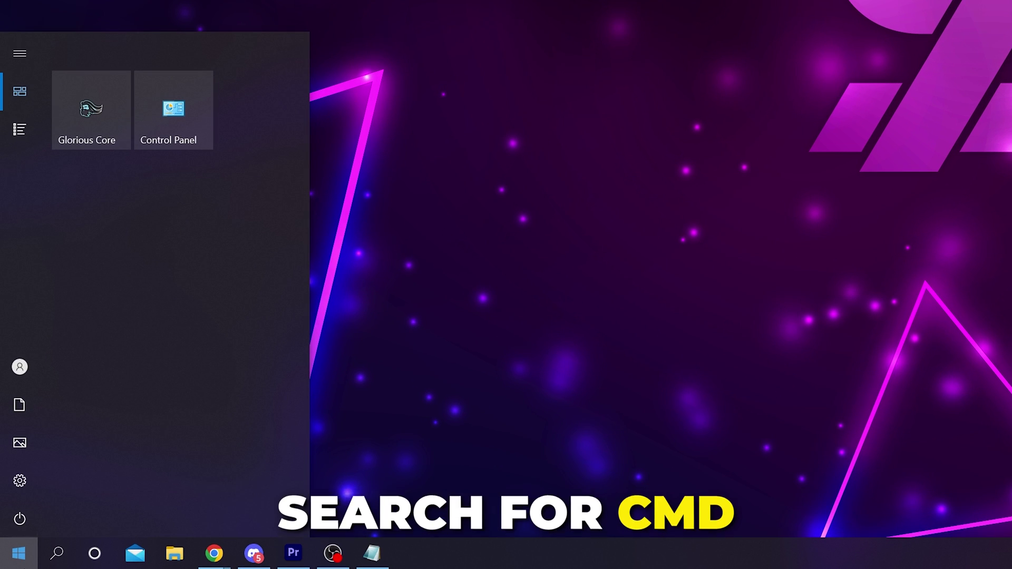
{"action": "type", "text": "cmd"}
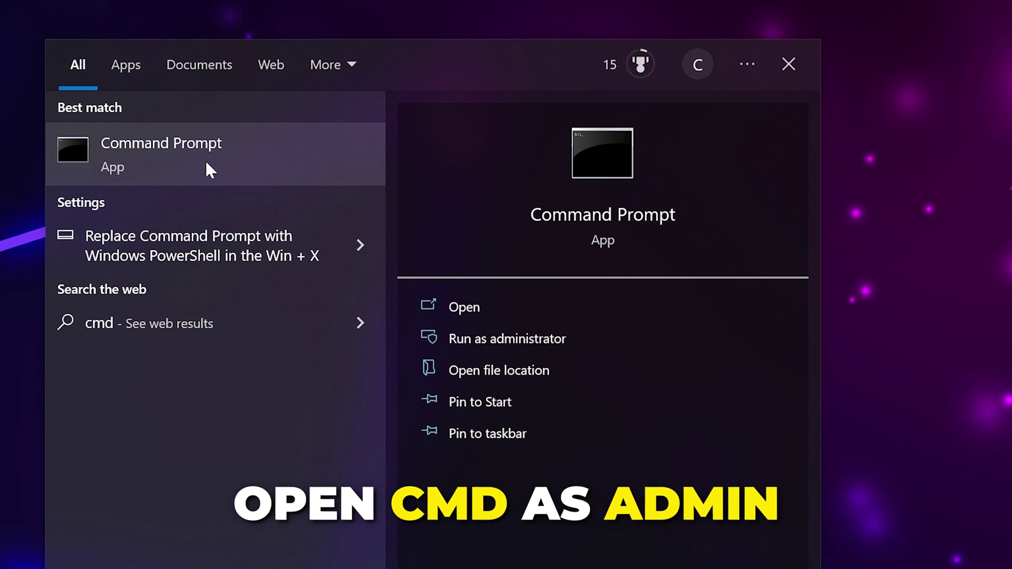
{"action": "right_click", "coordinate": [167, 129]}
{"action": "left_click", "coordinate": [279, 189]}
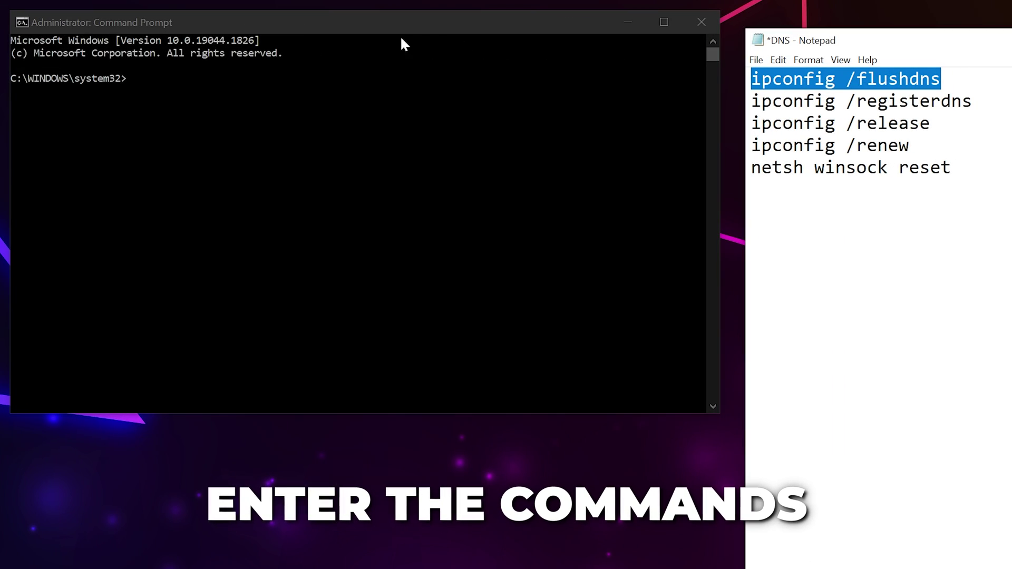
Step: Paste and run ipconfig /flushdns, then close the Command Prompt window
{"action": "left_click", "coordinate": [245, 119]}
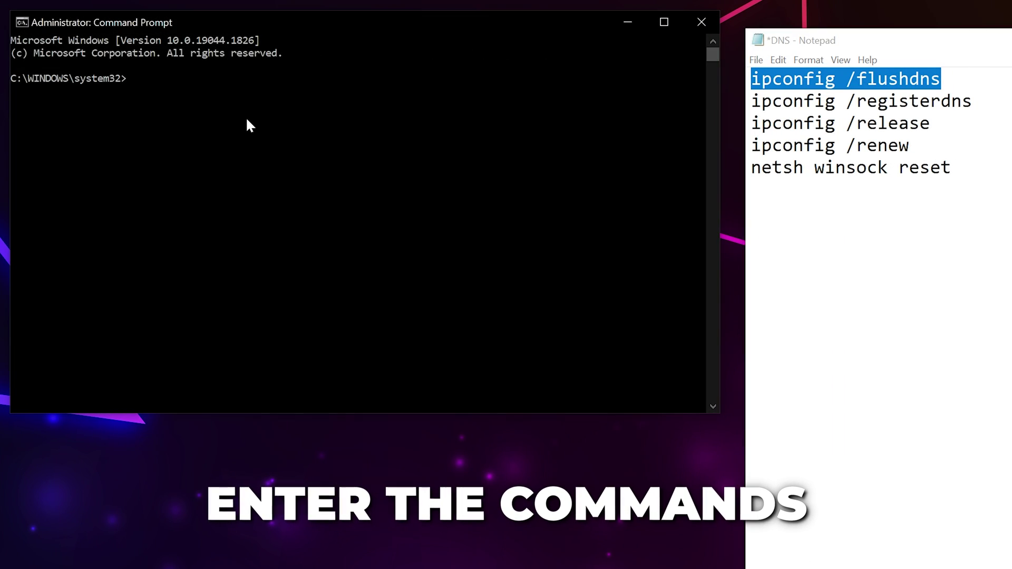
{"action": "left_click", "coordinate": [234, 81]}
{"action": "right_click", "coordinate": [252, 53]}
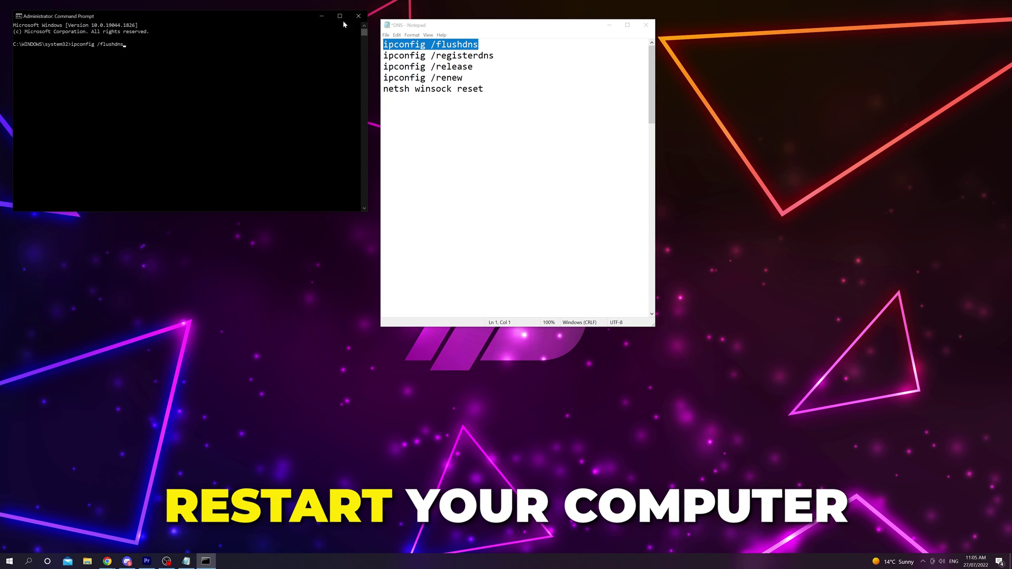
{"action": "left_click", "coordinate": [700, 22]}
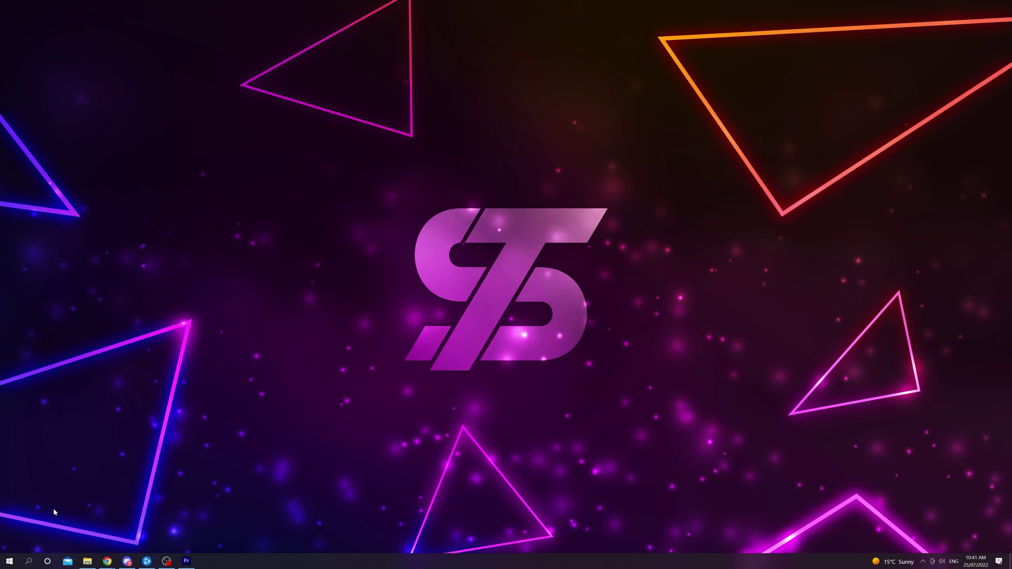
Step: View the Ethernet connection's properties from the Network status settings page
{"action": "left_click", "coordinate": [15, 562]}
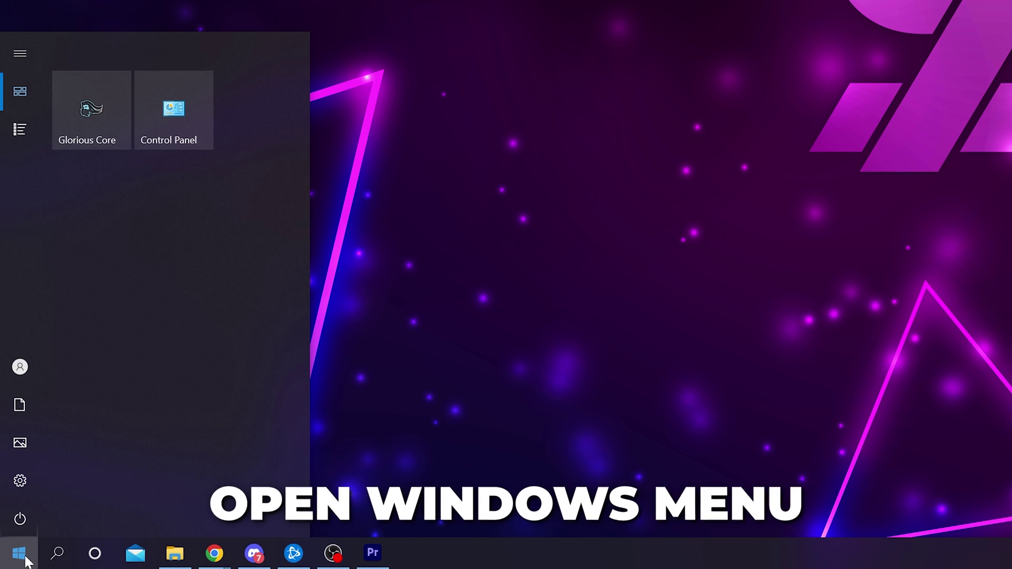
{"action": "type", "text": "network"}
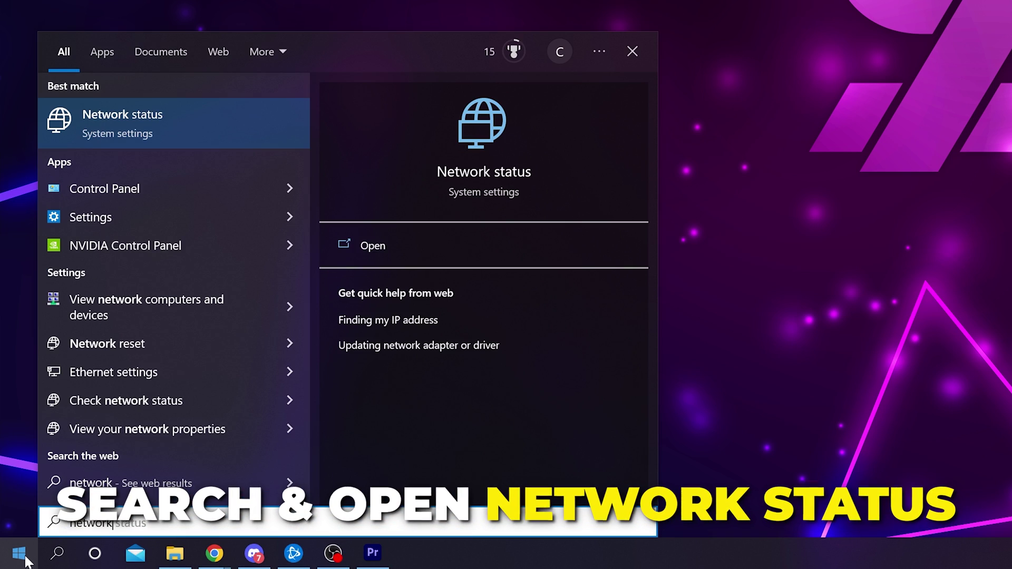
{"action": "key", "text": "Return"}
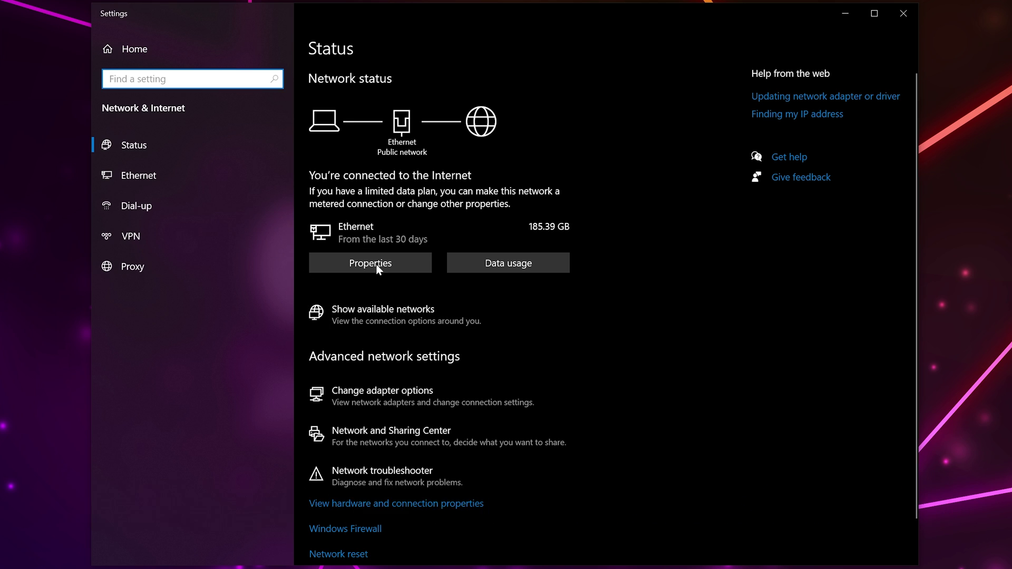
{"action": "scroll", "coordinate": [417, 437], "scroll_direction": "down", "scroll_amount": 1}
{"action": "left_click", "coordinate": [360, 460]}
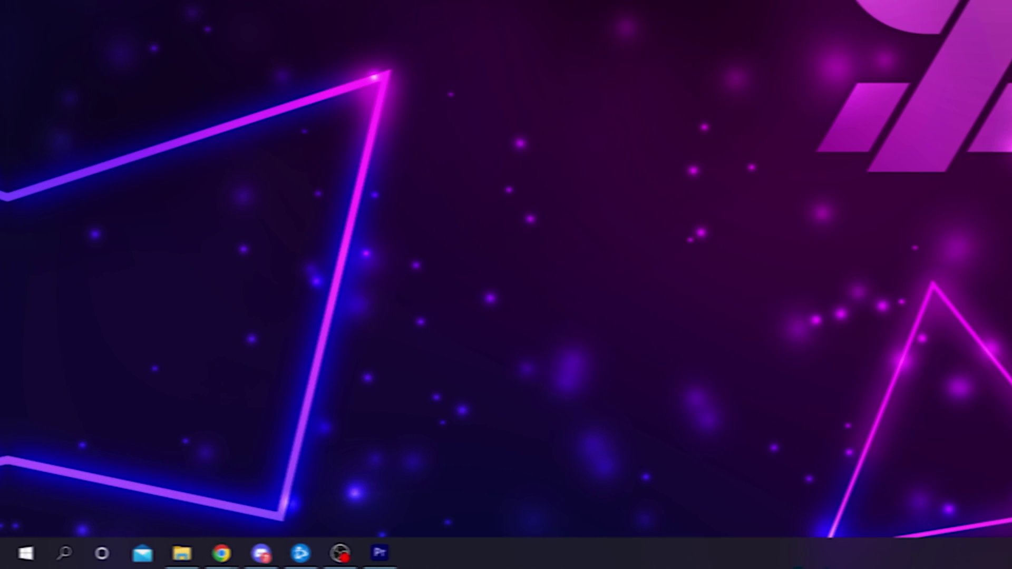
Step: Search for a newer Killer E2500 Gigabit Ethernet Controller driver; the best one is already installed
{"action": "key", "text": "super"}
{"action": "type", "text": "device manager"}
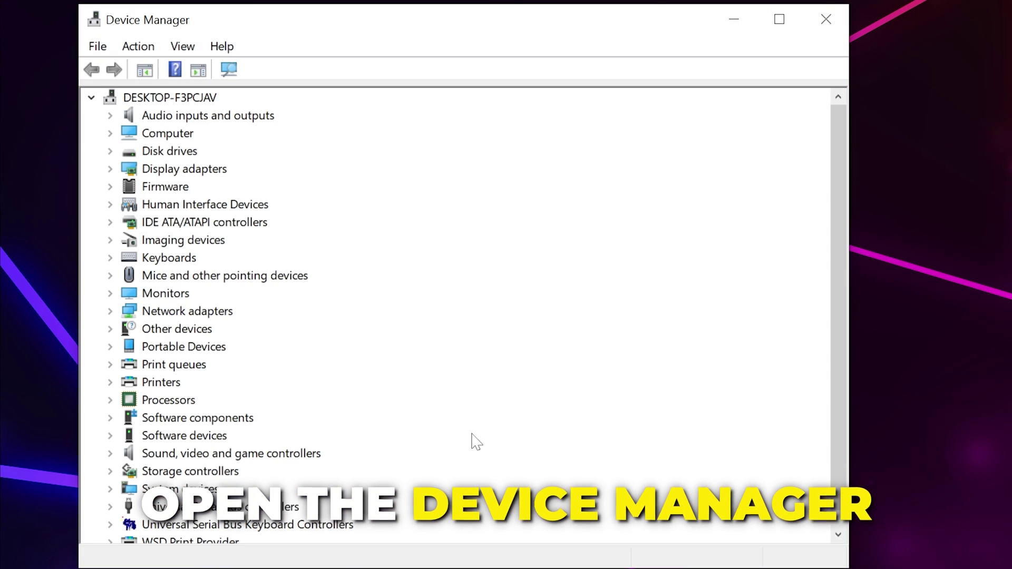
{"action": "left_click", "coordinate": [110, 312]}
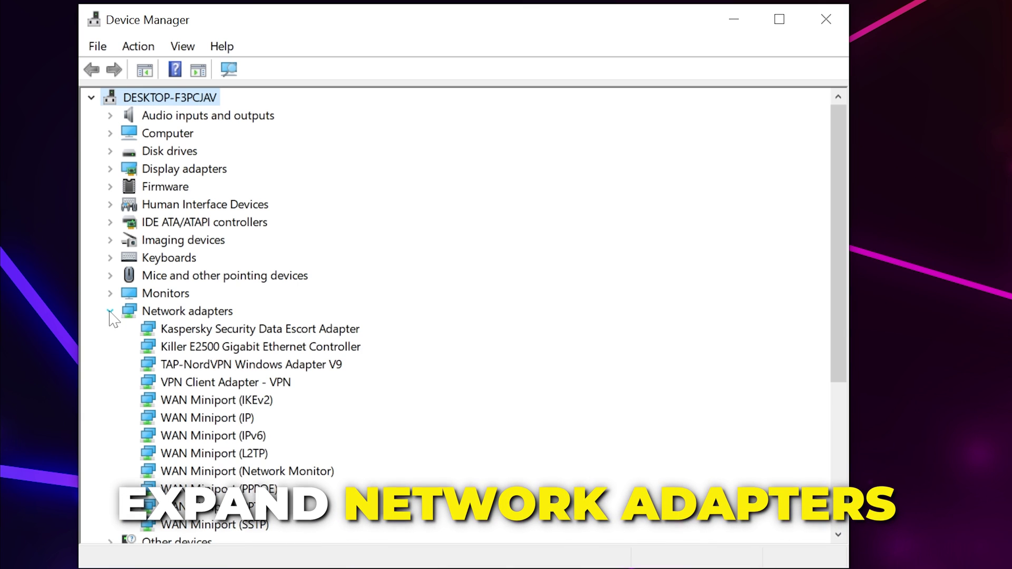
{"action": "right_click", "coordinate": [211, 349]}
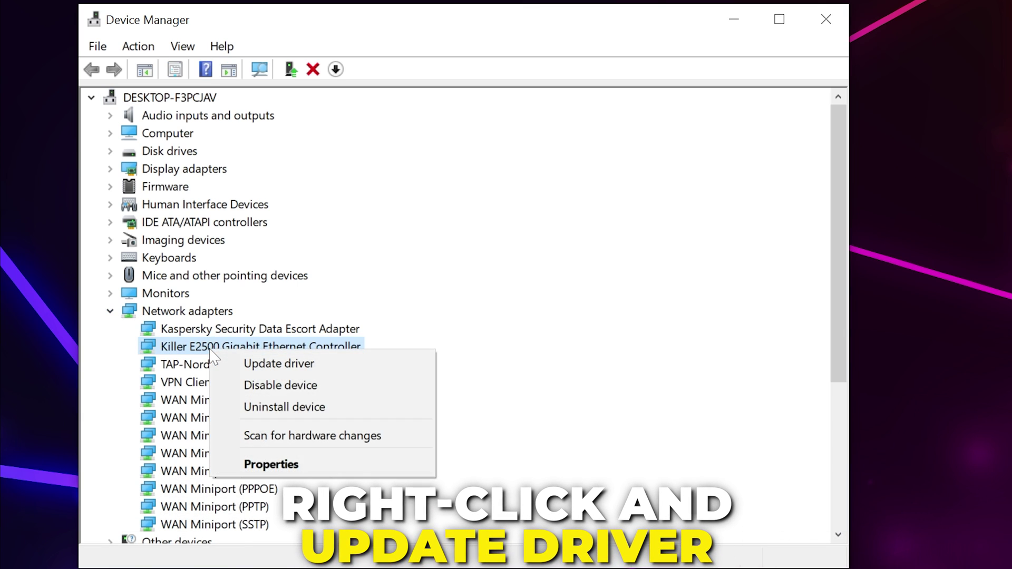
{"action": "left_click", "coordinate": [244, 363]}
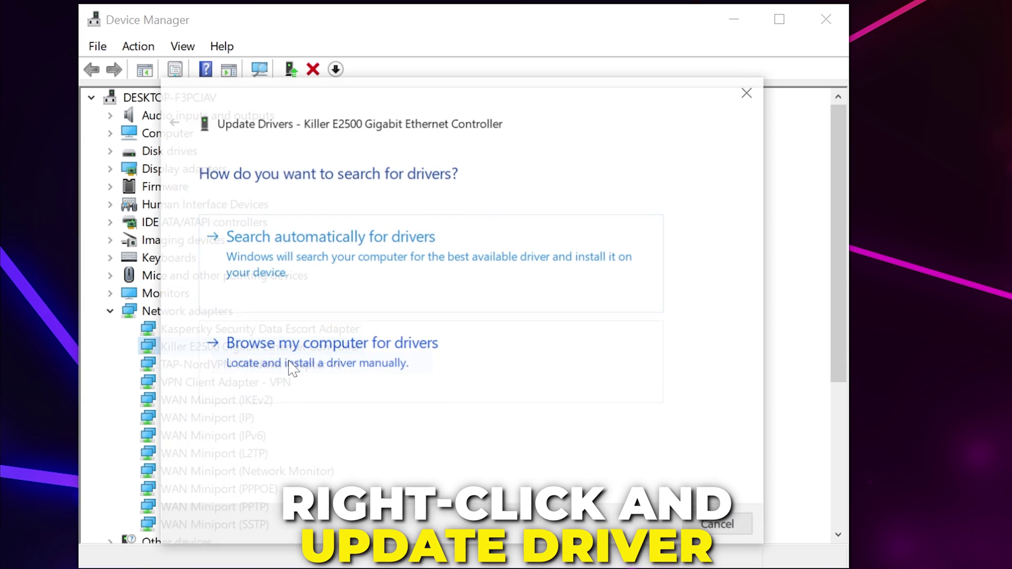
{"action": "left_click", "coordinate": [337, 269]}
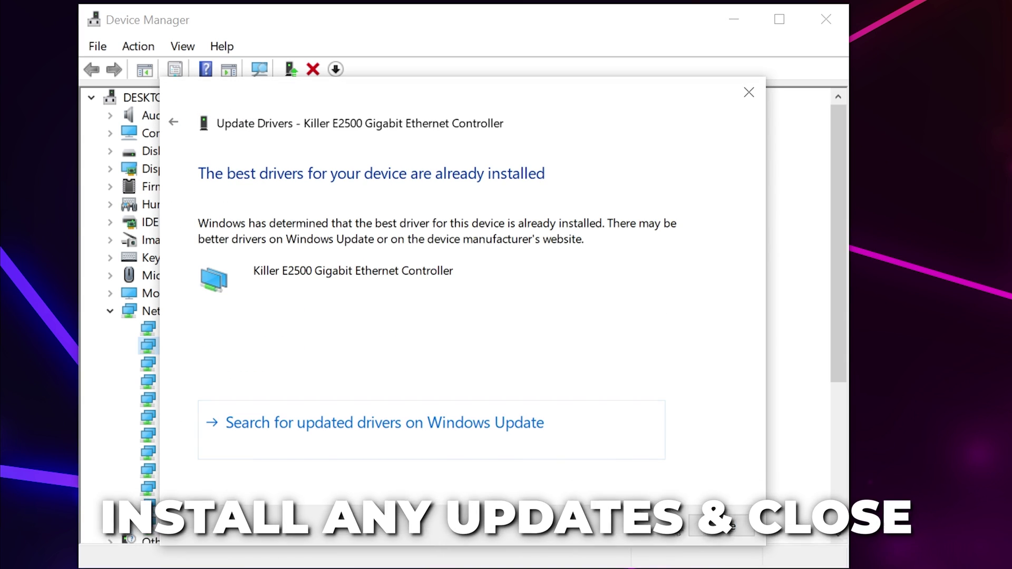
{"action": "left_click", "coordinate": [712, 527]}
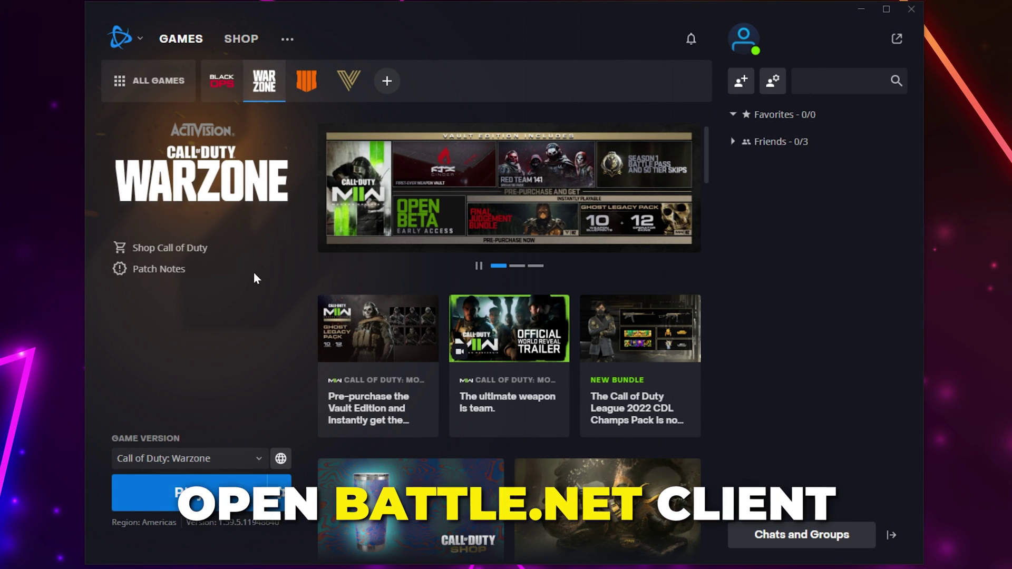
Step: Switch the Warzone game region in Battle.net from Americas to Europe
{"action": "left_click", "coordinate": [280, 459]}
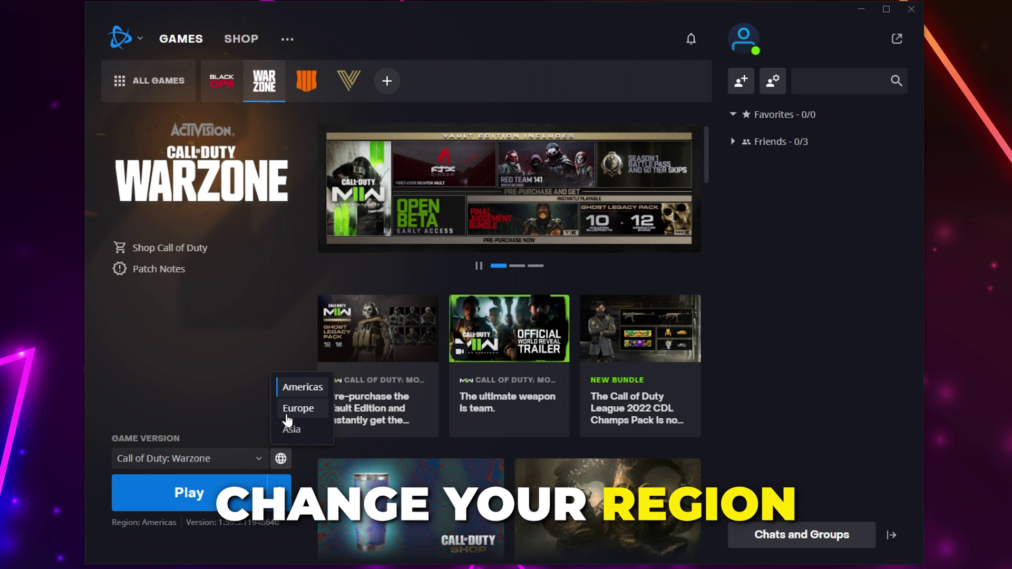
{"action": "left_click", "coordinate": [289, 416]}
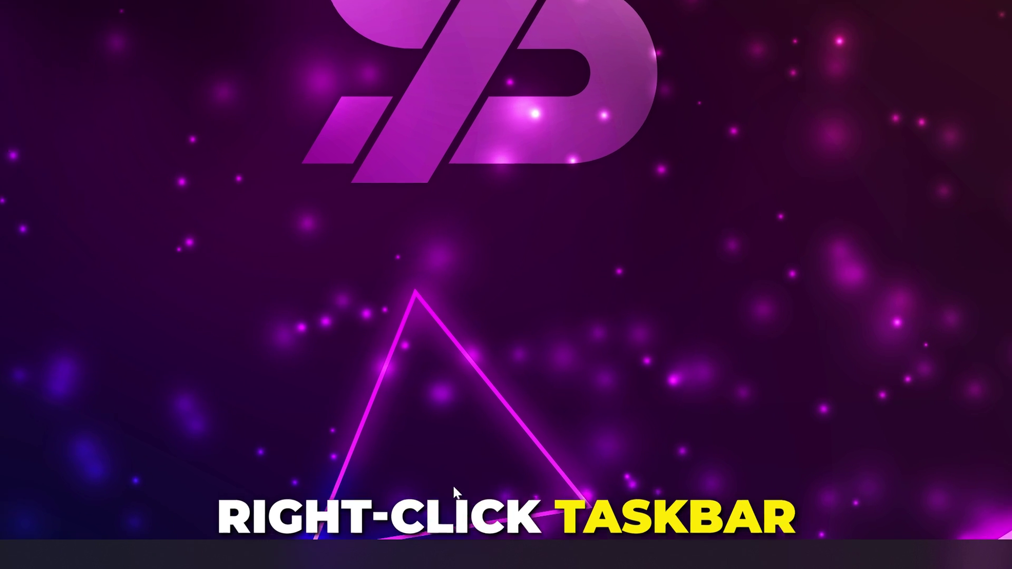
Step: Review Task Manager processes sorted by network use, select Google Chrome, then search for Control Panel
{"action": "right_click", "coordinate": [484, 557]}
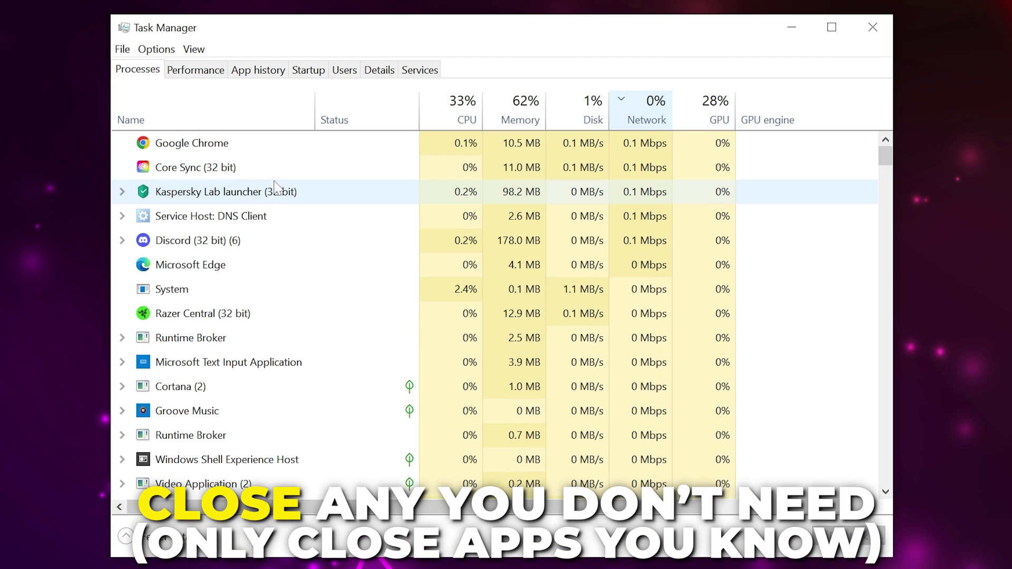
{"action": "left_click", "coordinate": [273, 145]}
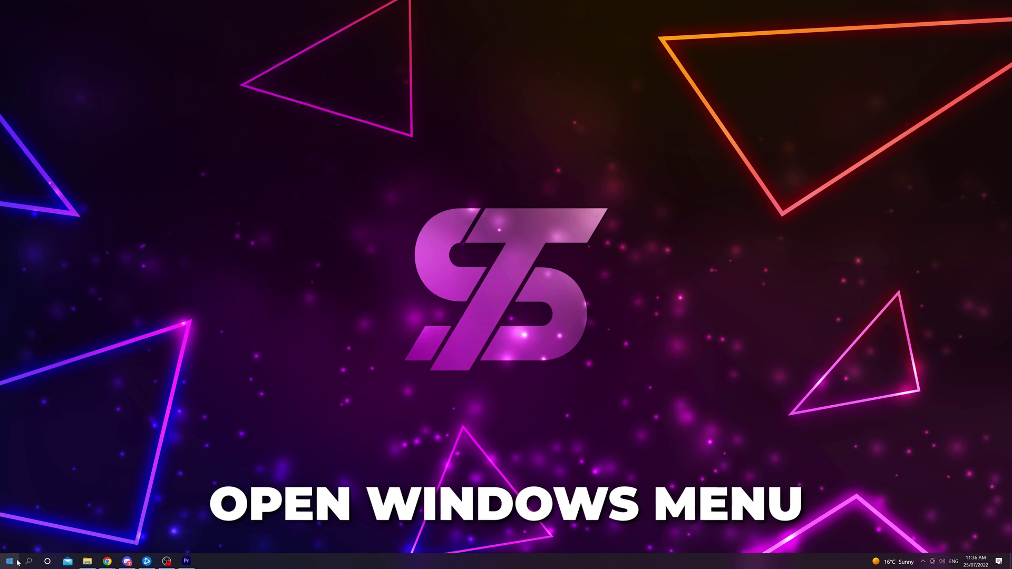
{"action": "left_click", "coordinate": [16, 562]}
{"action": "type", "text": "control"}
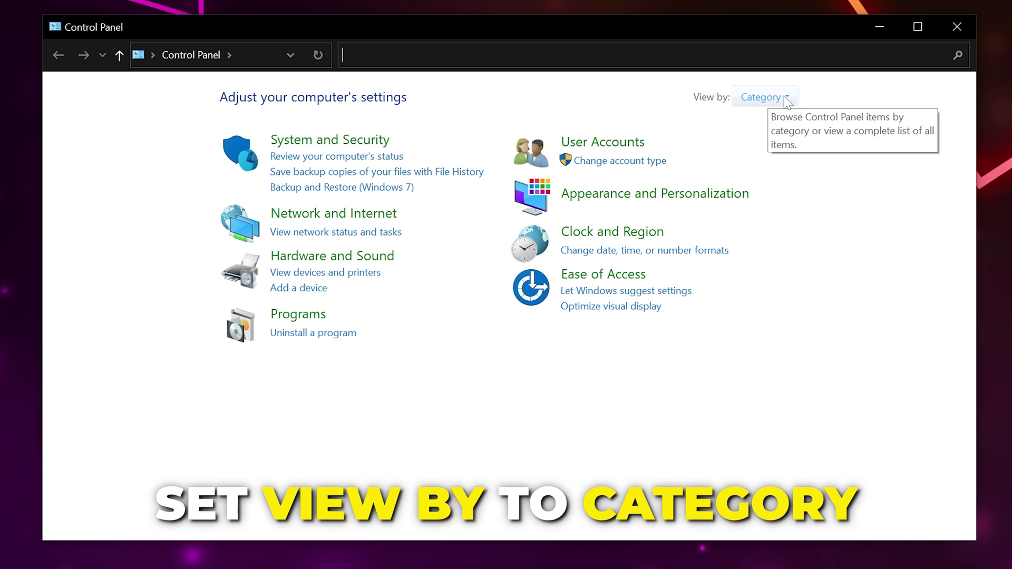
Step: Go through Network and Sharing Center to Ethernet Properties and select Internet Protocol Version 4 (TCP/IPv4)
{"action": "left_click", "coordinate": [291, 217]}
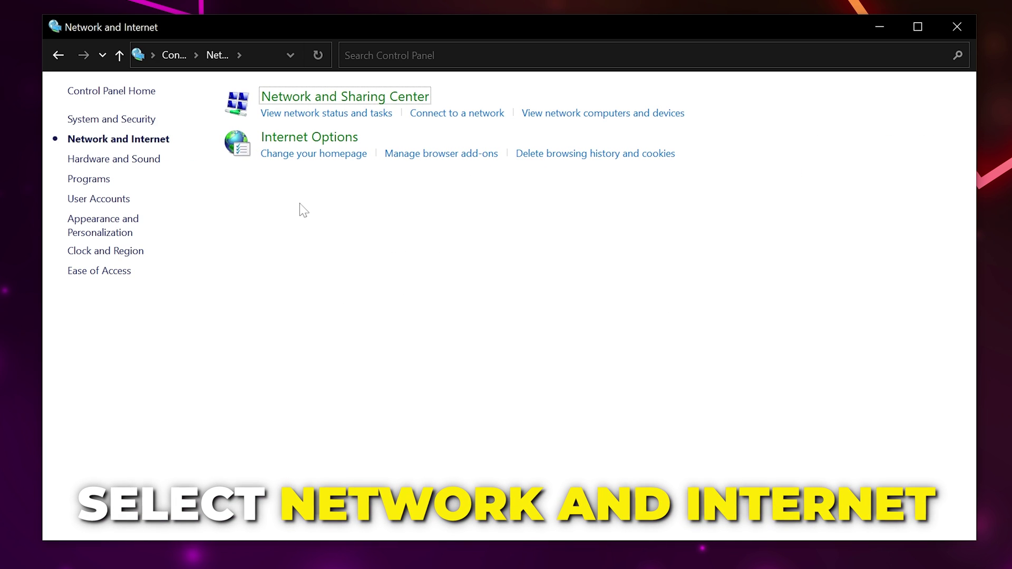
{"action": "left_click", "coordinate": [330, 101]}
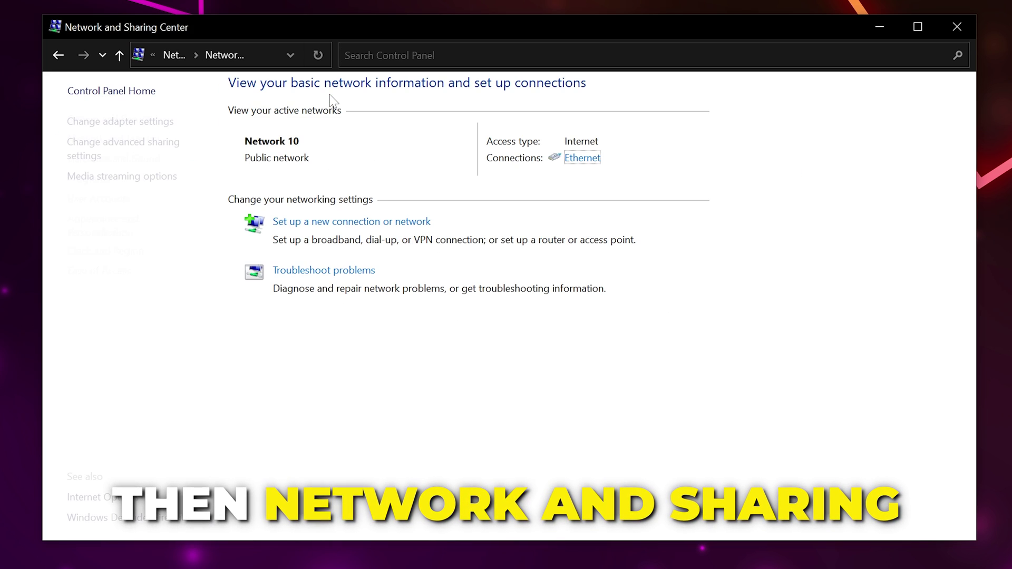
{"action": "left_click", "coordinate": [582, 158]}
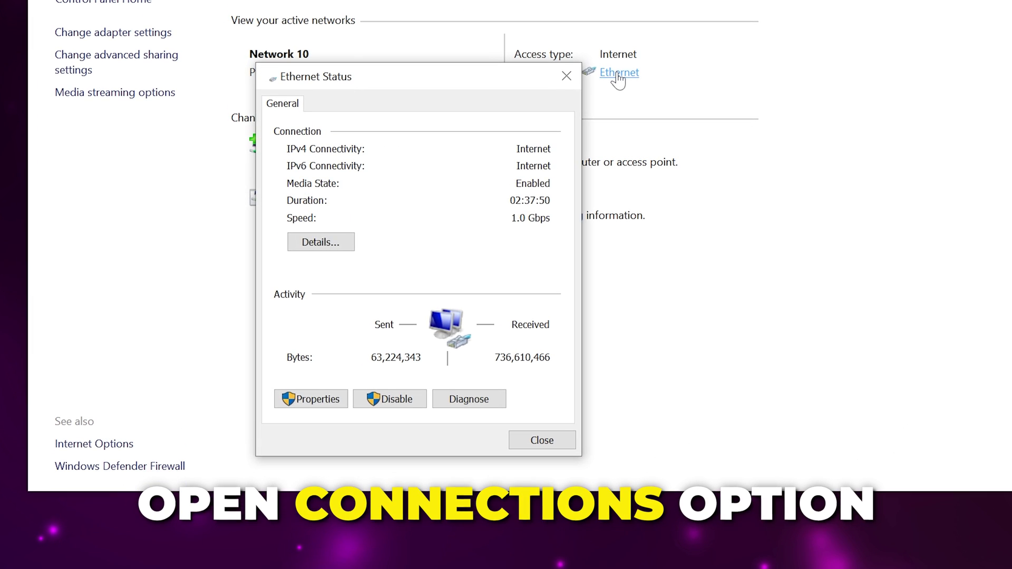
{"action": "left_click", "coordinate": [308, 398]}
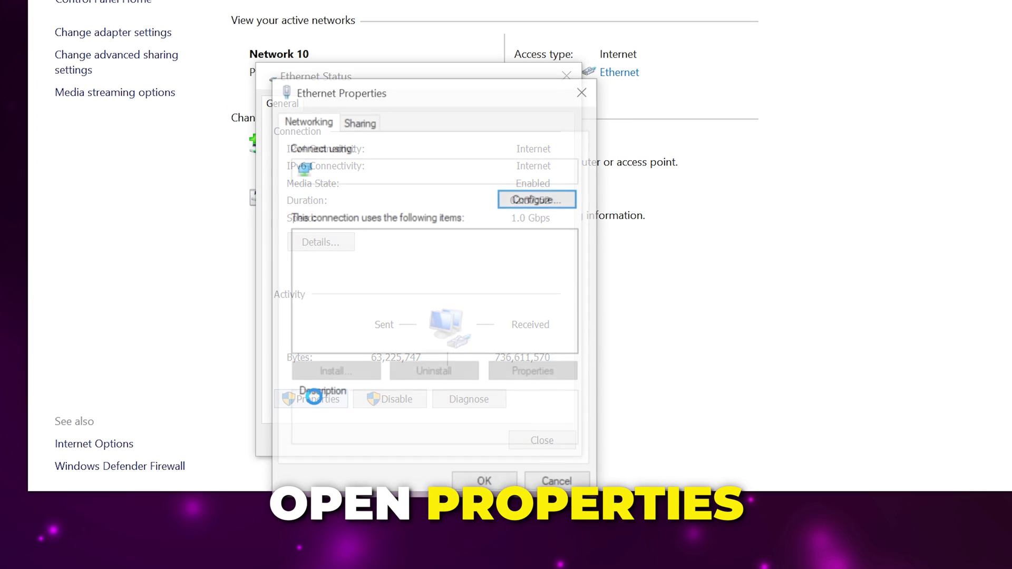
{"action": "left_click", "coordinate": [387, 302]}
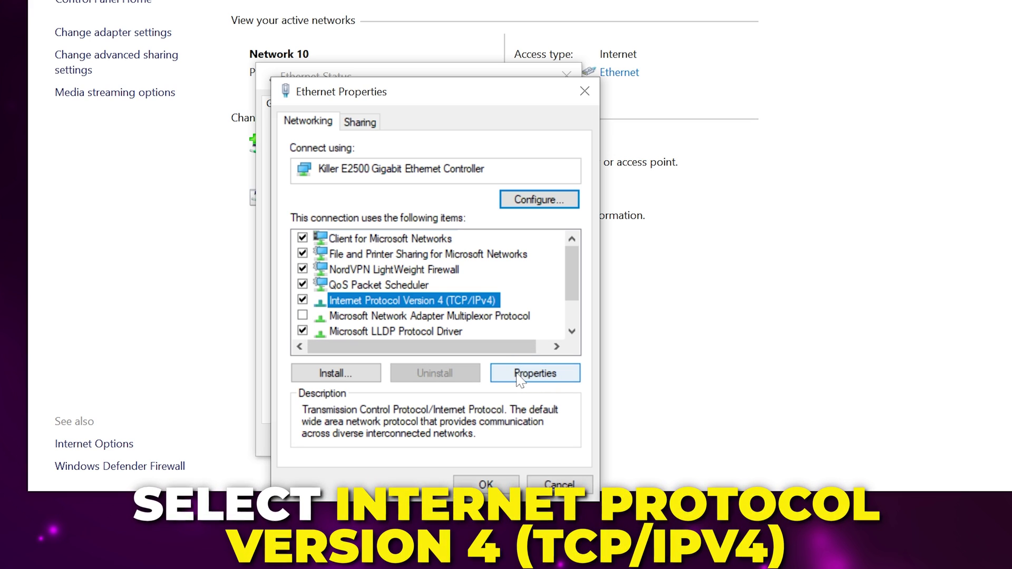
Step: Set the TCP/IPv4 DNS servers manually to 1.1.1.1 preferred and 1.0.0.1 alternate
{"action": "left_click", "coordinate": [526, 374]}
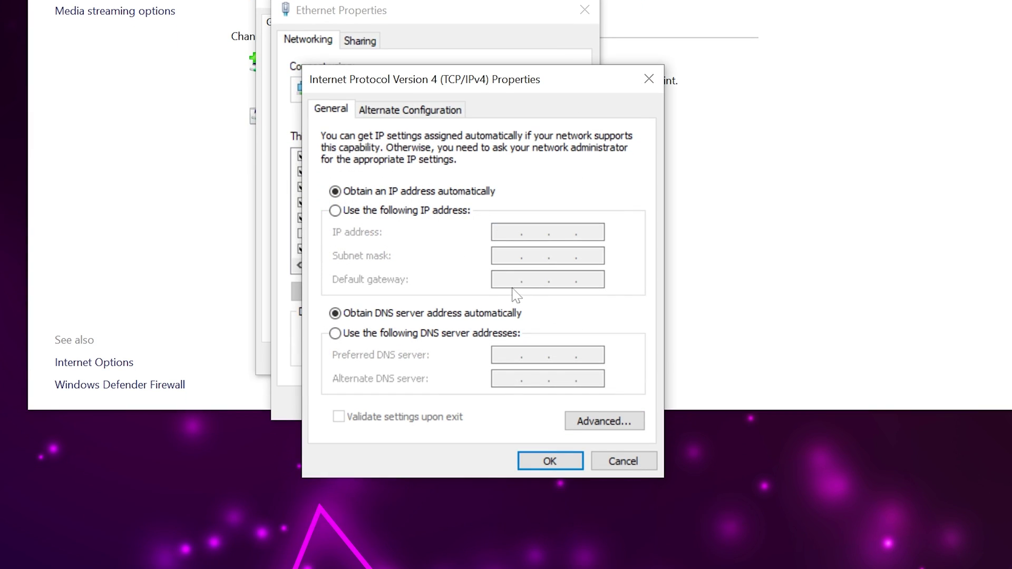
{"action": "left_click", "coordinate": [335, 333]}
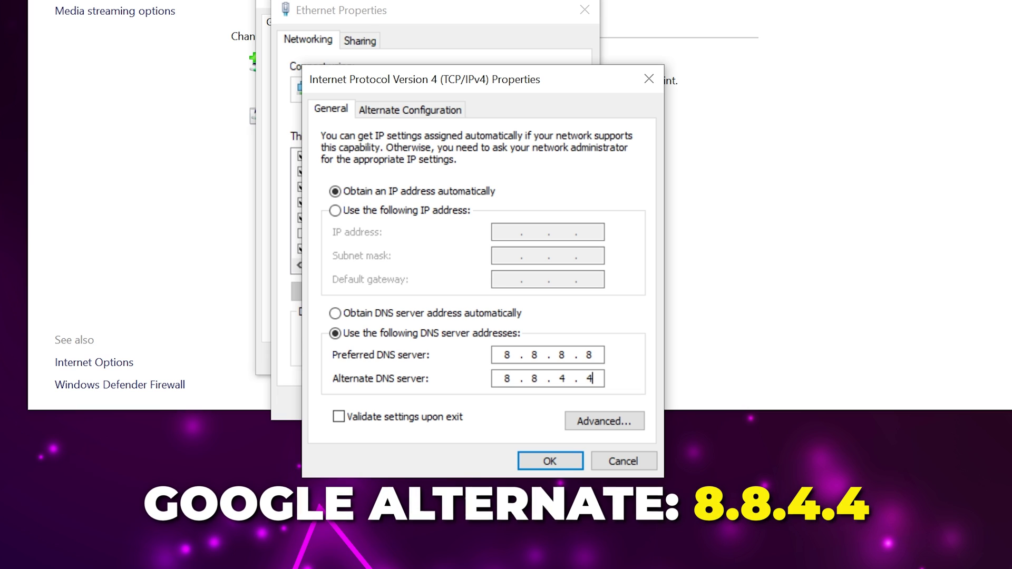
{"action": "key", "text": "BackSpace"}
{"action": "key", "text": "BackSpace"}
{"action": "key", "text": "BackSpace"}
{"action": "key", "text": "BackSpace"}
{"action": "key", "text": "BackSpace"}
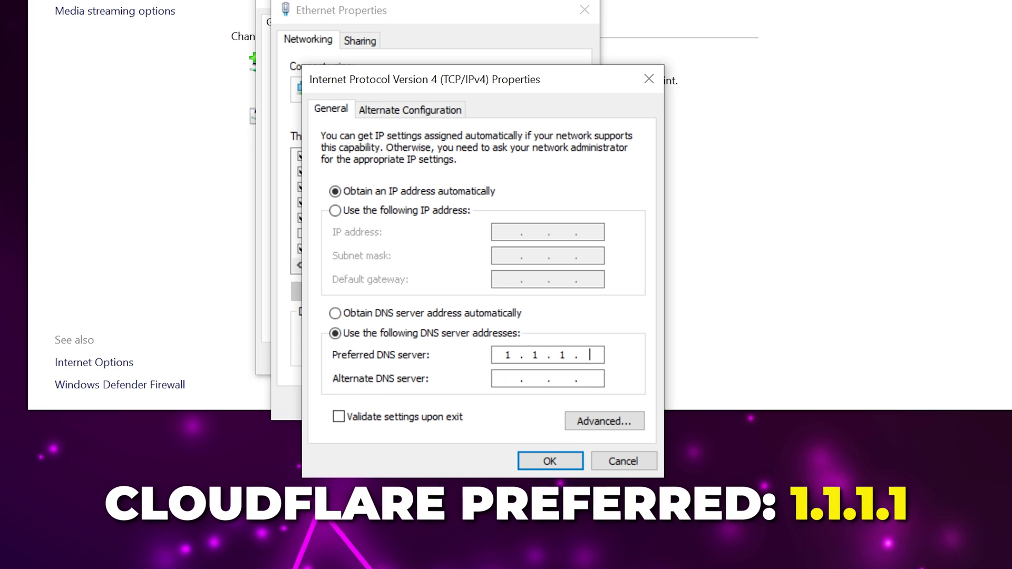
{"action": "left_click", "coordinate": [508, 379]}
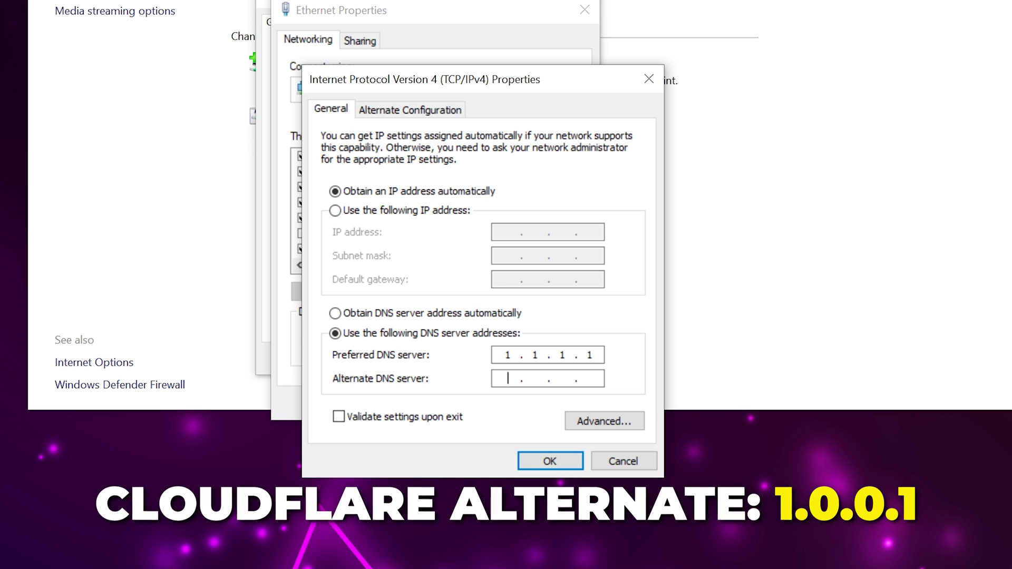
{"action": "type", "text": "1.0.0.1"}
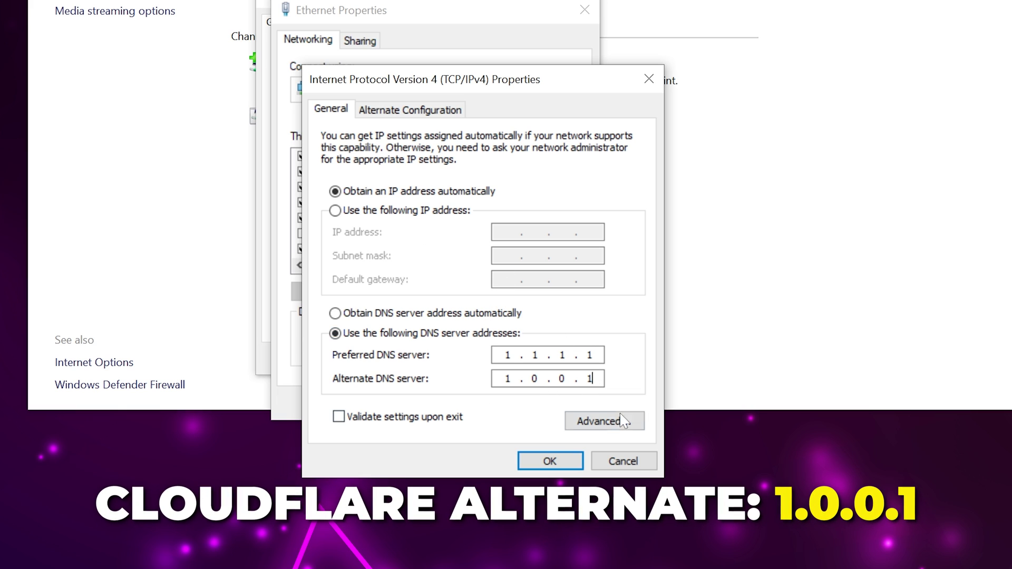
Step: Confirm the new DNS settings and close the Ethernet Properties and Ethernet Status dialogs
{"action": "left_click", "coordinate": [540, 463]}
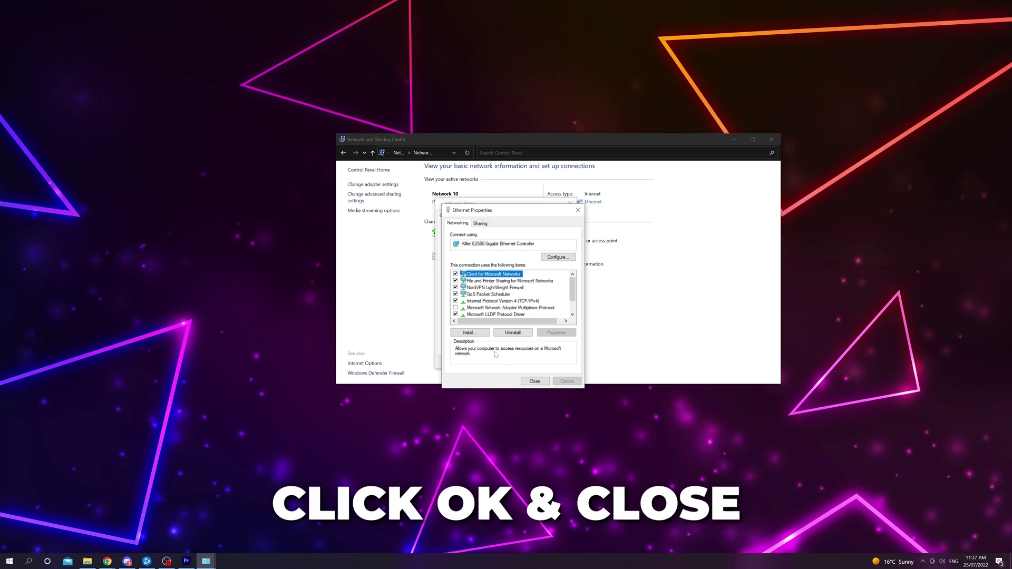
{"action": "left_click", "coordinate": [546, 382]}
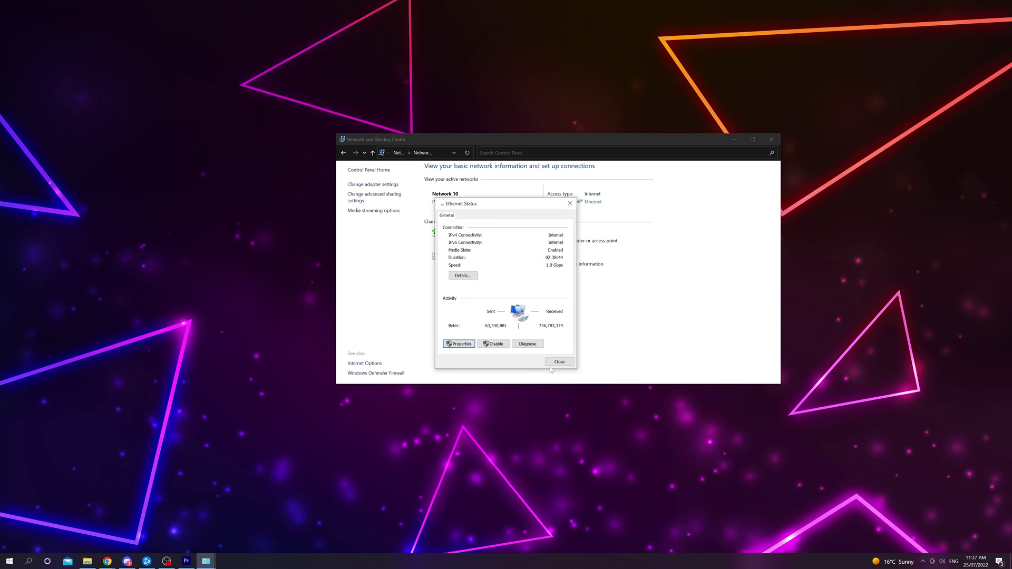
{"action": "left_click", "coordinate": [559, 363]}
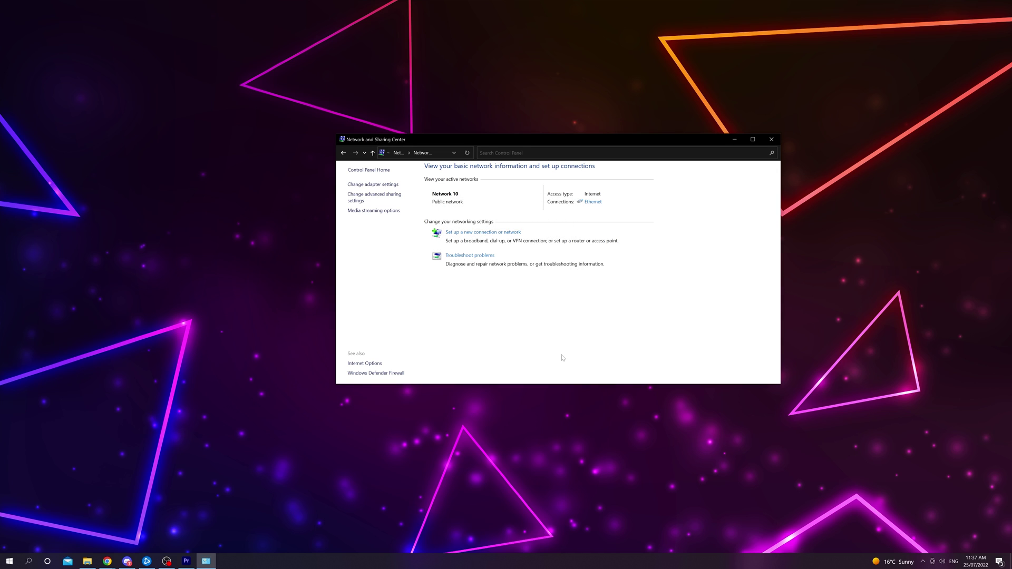